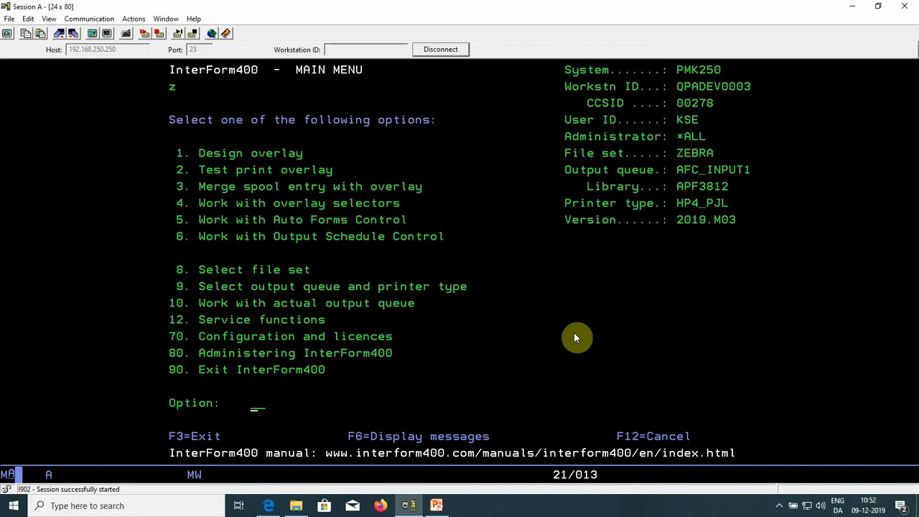
Open the additional PCL and PDF fonts list through options 80, 4 and 1, moving toward font 4700
type("80")
key("Return")
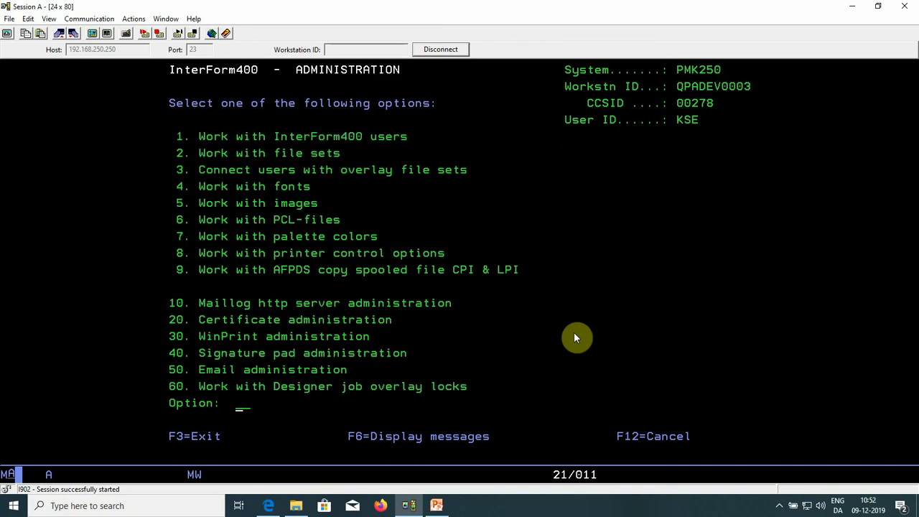
type("4")
key("Return")
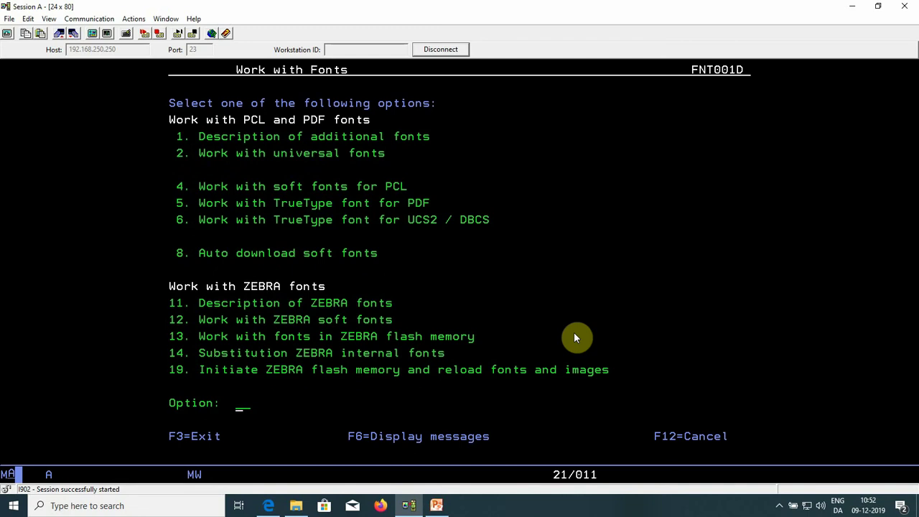
type("1")
key("Return")
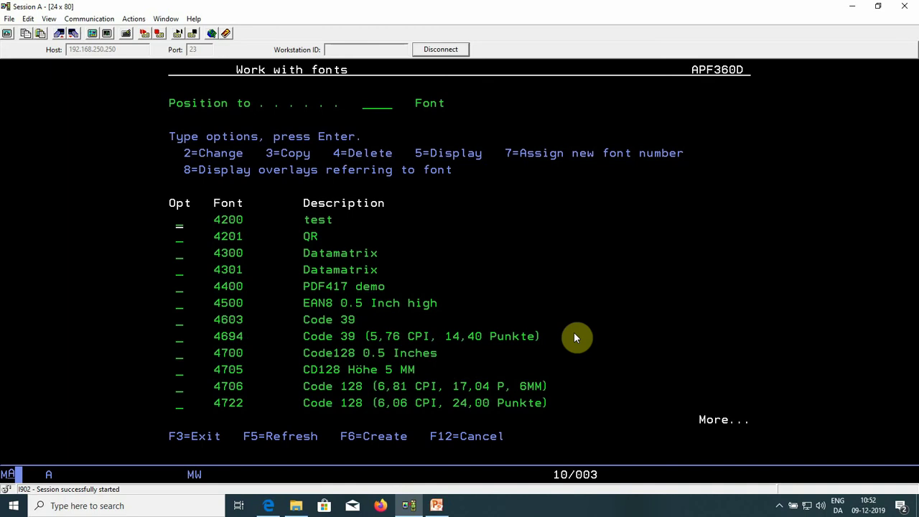
key("Down")
key("Down")
key("Down")
key("Down")
key("Down")
key("Down")
key("Down")
key("Down")
Open Code128 font 4700 for changing and review its module width 4 and character set B settings
type("2")
key("Return")
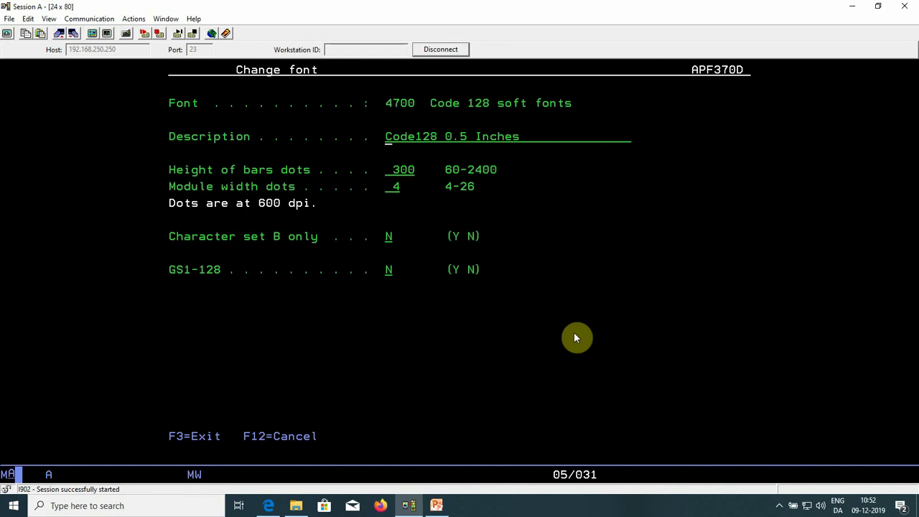
left_click(396, 187)
left_click(389, 240)
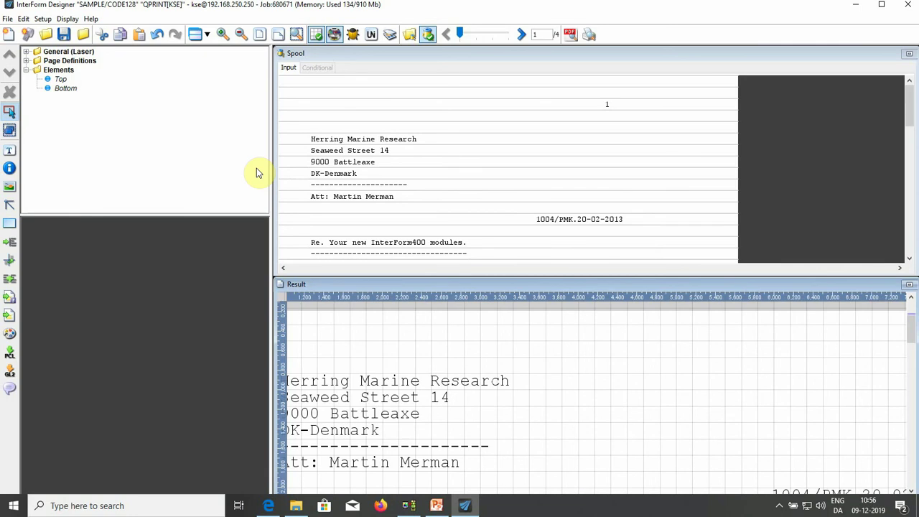
Reload fonts and colors, then remap the spool word Herring onto the page
left_click(8, 19)
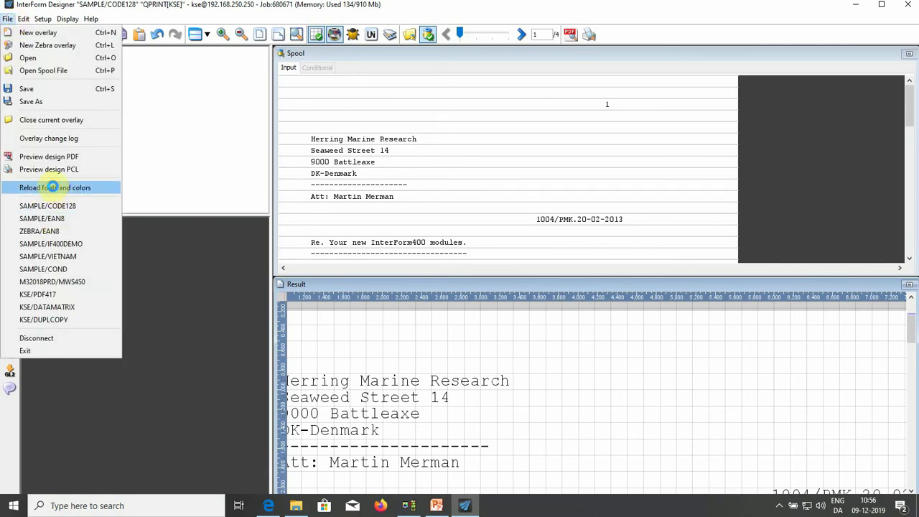
left_click(52, 187)
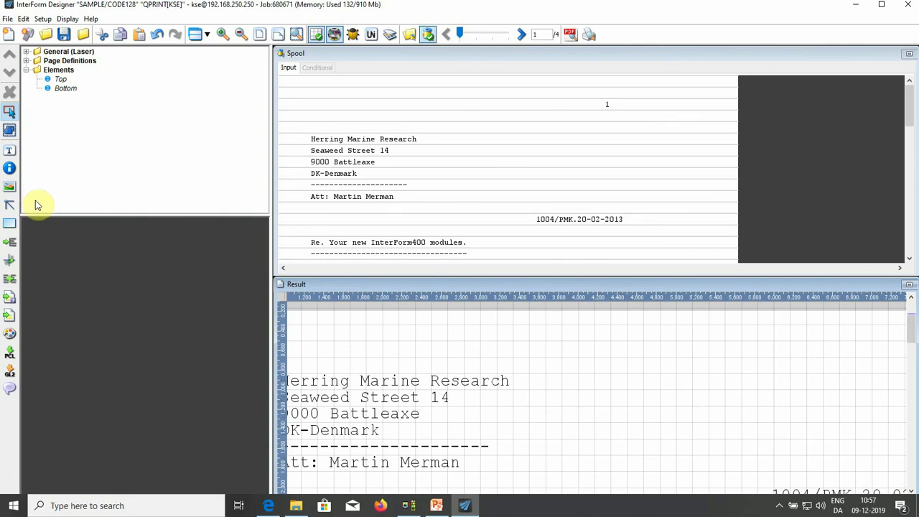
left_click(9, 259)
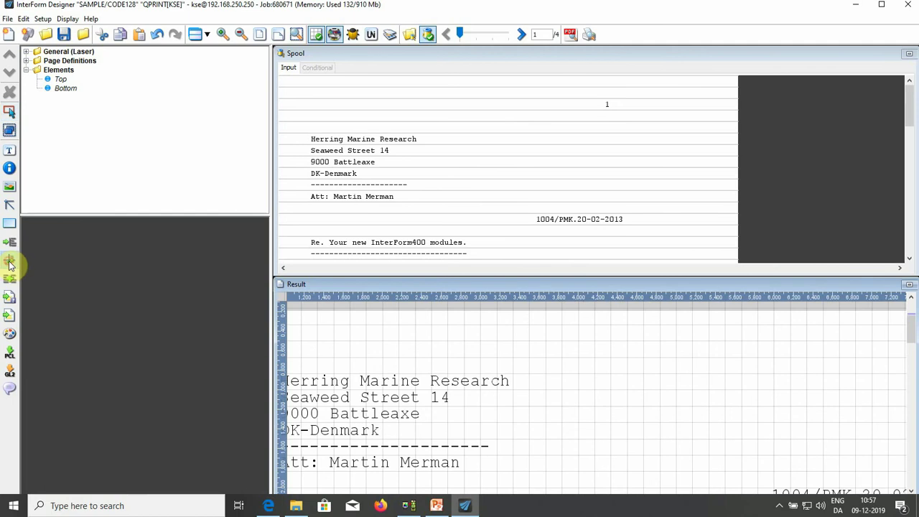
left_click_drag(311, 134, 347, 143)
left_click(610, 392)
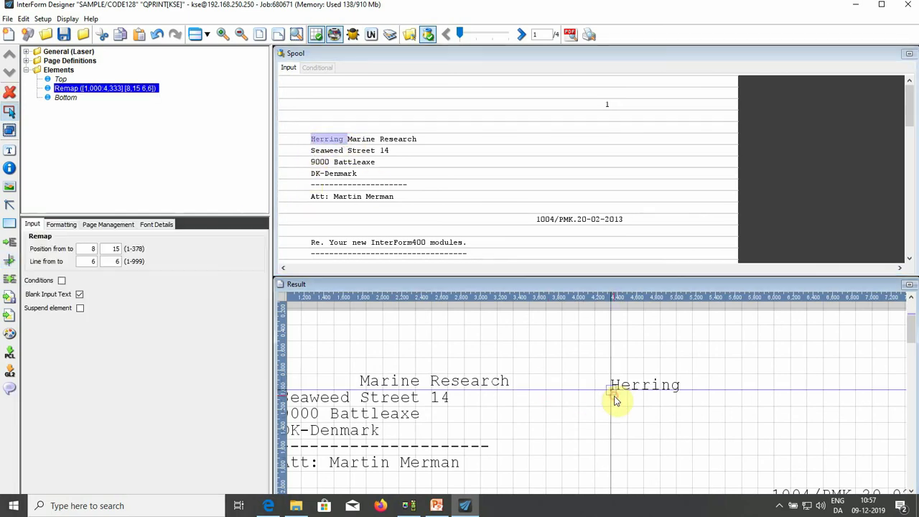
Set the Herring remap's font to Code128 0.5 Inches - 4700, then return to the terminal
left_click(61, 224)
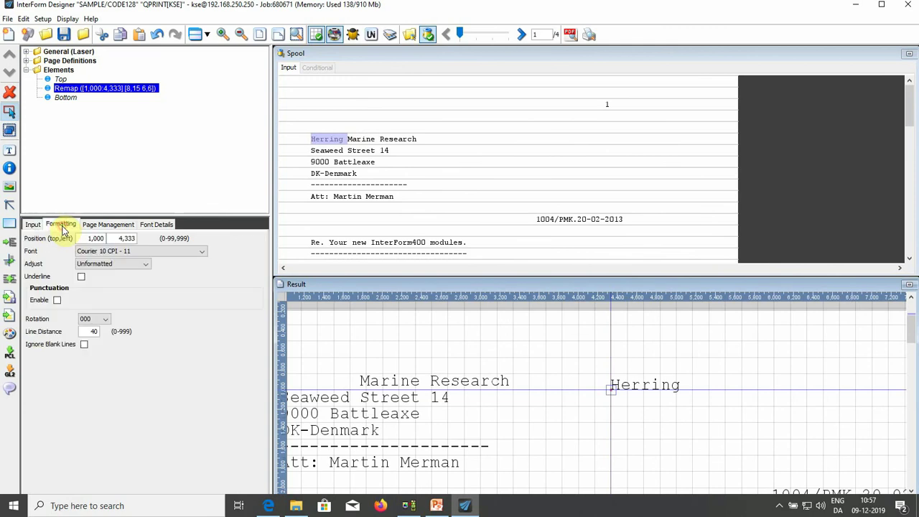
left_click(128, 252)
scroll(130, 264, "up", 2)
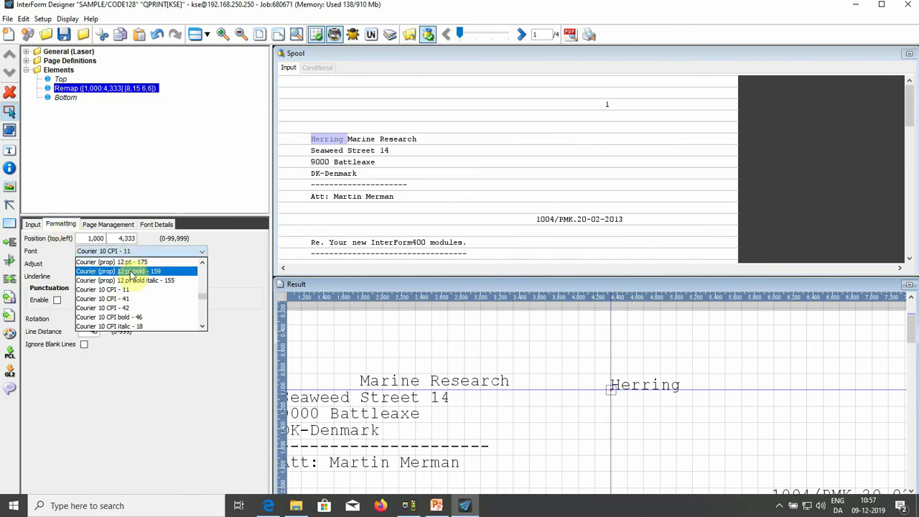
scroll(131, 269, "up", 1)
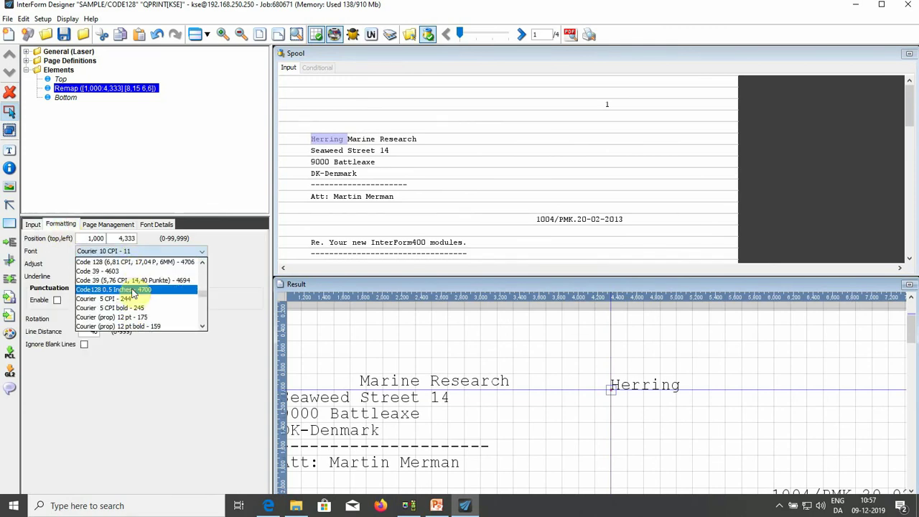
left_click(132, 284)
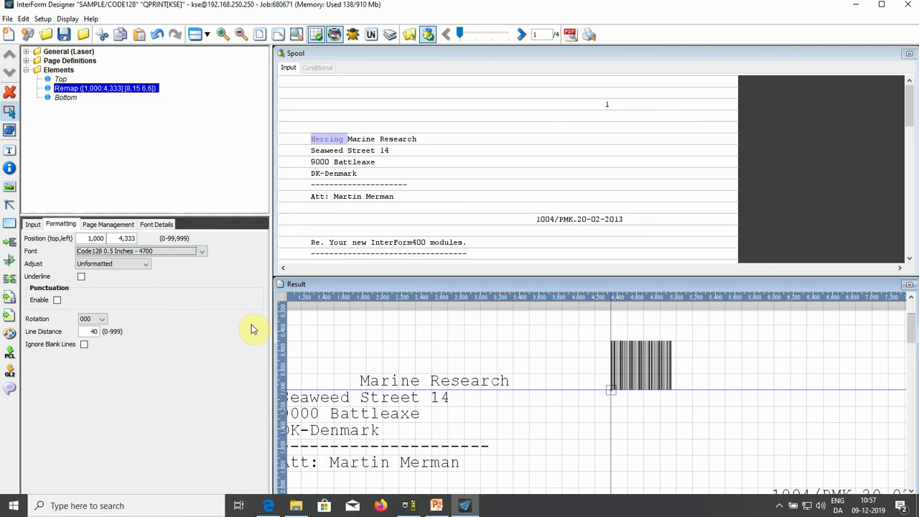
left_click(408, 506)
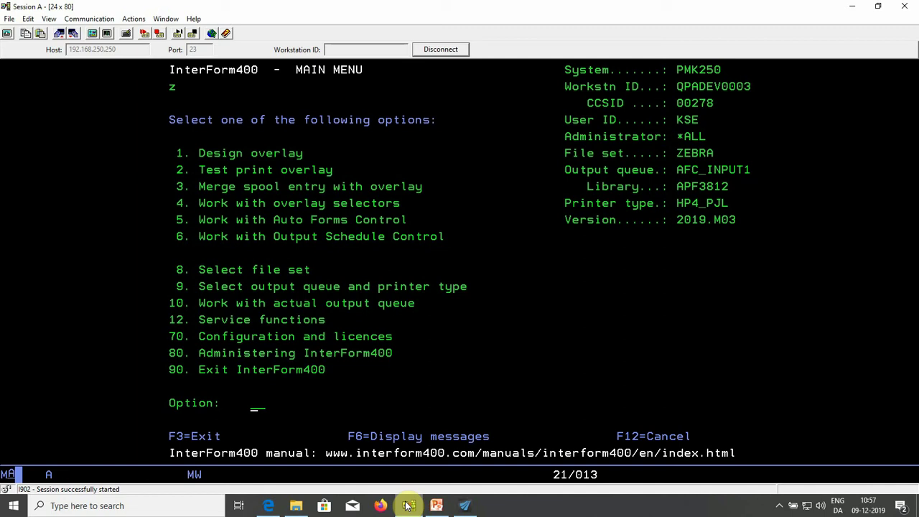
Open the Zebra soft fonts list through options 80, 4 and 12, moving toward Code128 font 4700
type("80")
key("Return")
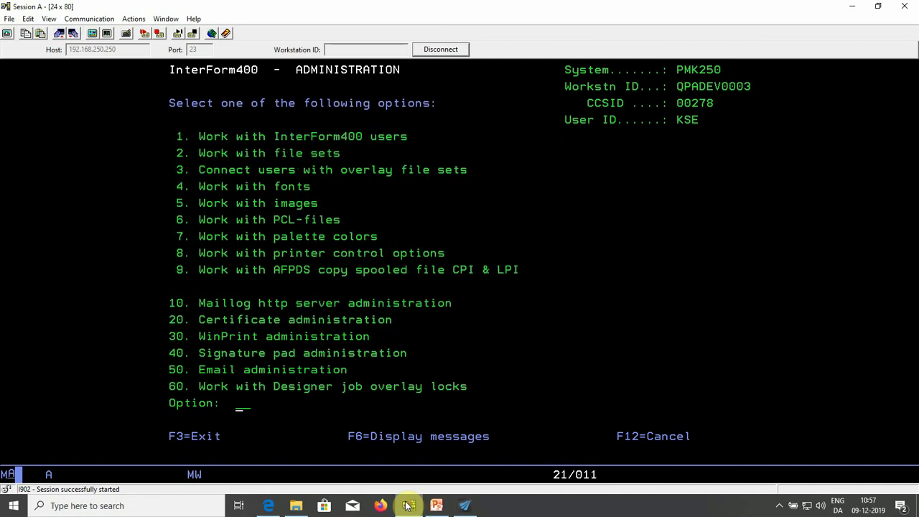
type("4")
key("Return")
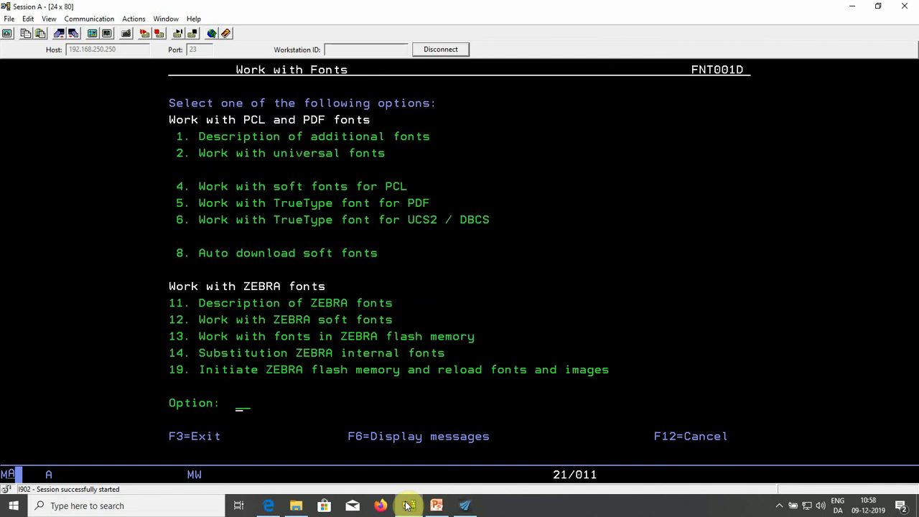
type("12")
key("Return")
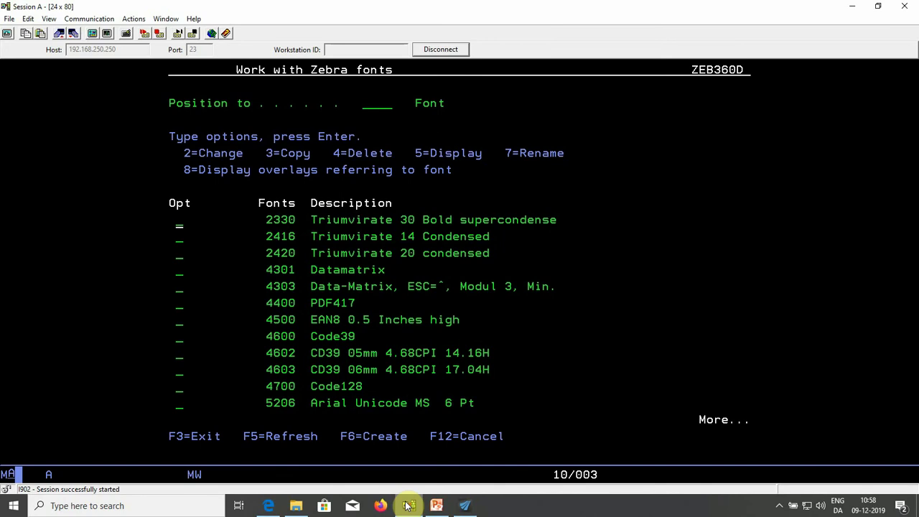
key("Down")
key("Down")
key("Down")
key("Down")
key("Down")
key("Down")
key("Down")
key("Down")
key("Down")
key("Down")
Open Zebra font 4700 and review its 36.00 height, narrow bar widths 4 and 6, and character set B
type("2")
key("Return")
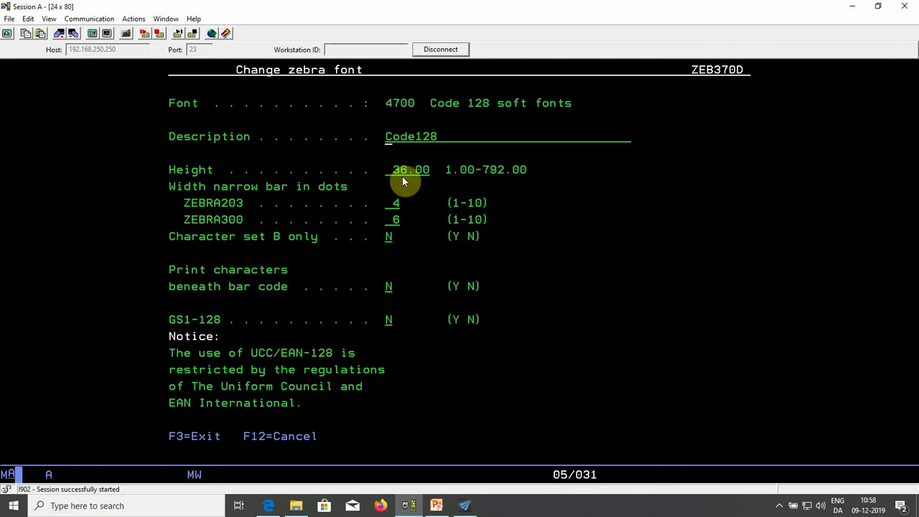
left_click(395, 239)
key("Tab")
key("Up")
key("Down")
key("Down")
key("Left")
key("Down")
key("Down")
key("Down")
key("Down")
key("Down")
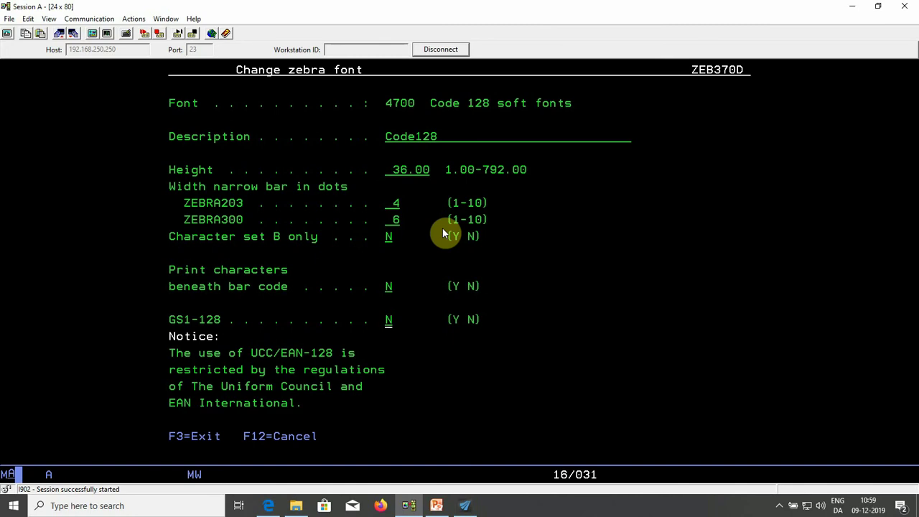